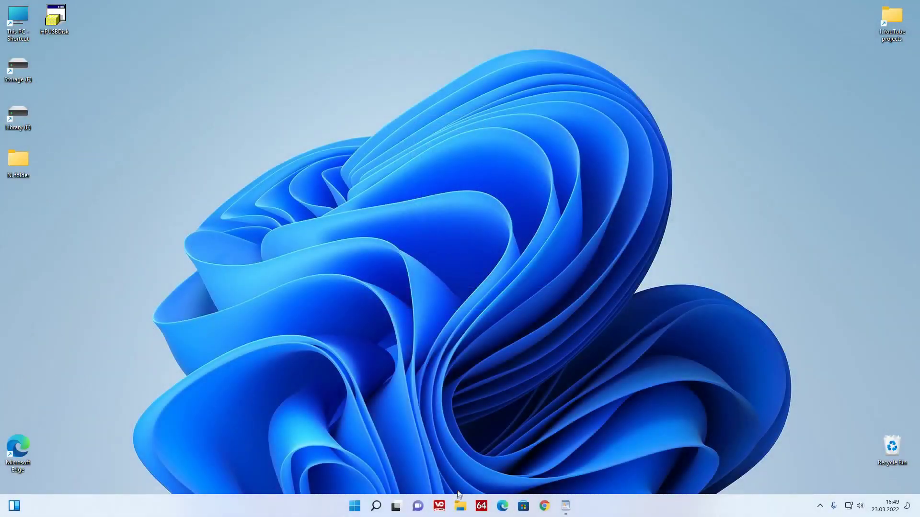
# Try turning on BitLocker for Local Disk (C:) from This PC, then cancel the missing-TPM error.
pyautogui.click(460, 506)
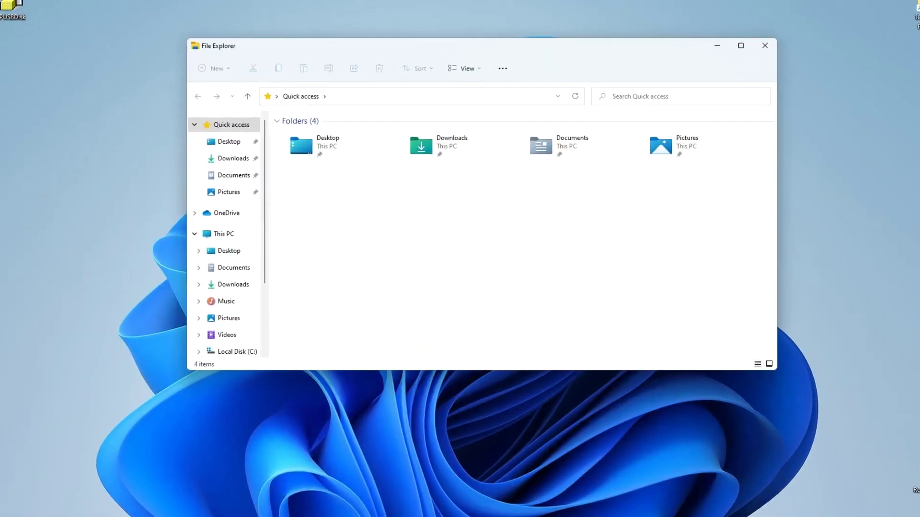
pyautogui.click(247, 235)
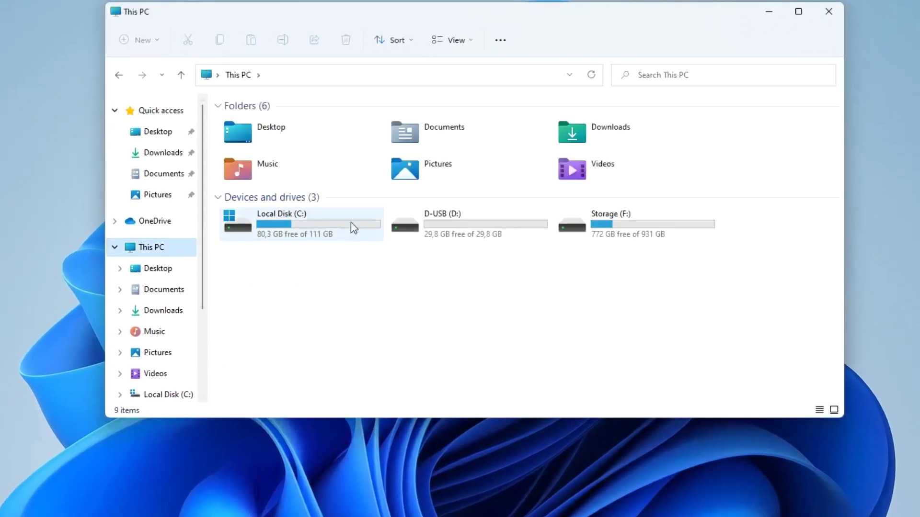
pyautogui.rightClick(351, 223)
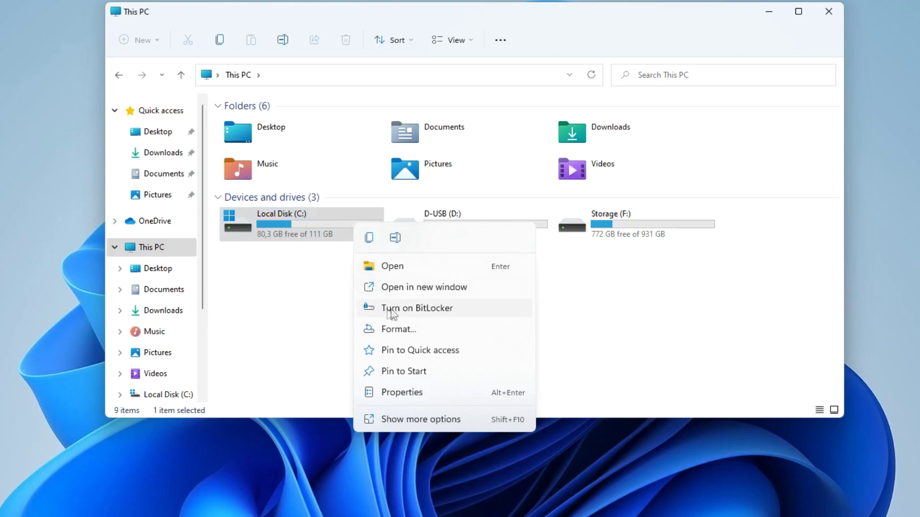
pyautogui.click(501, 310)
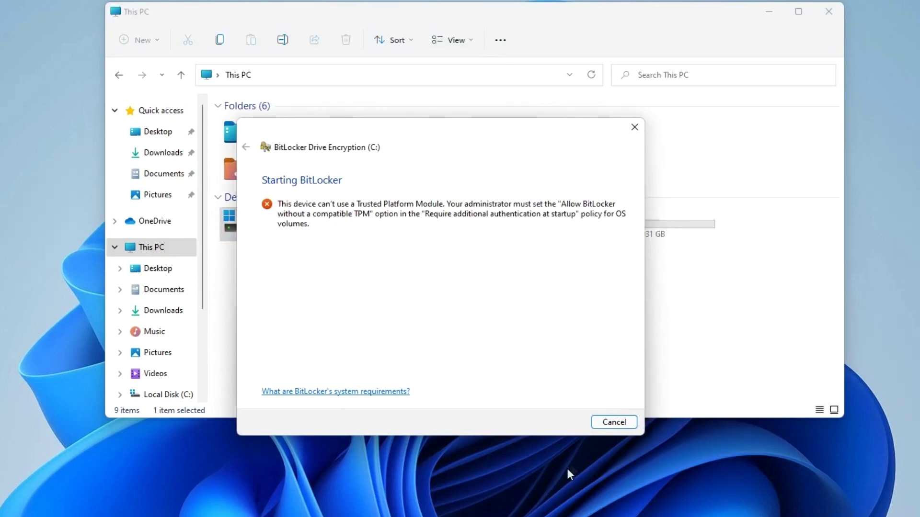
pyautogui.click(613, 422)
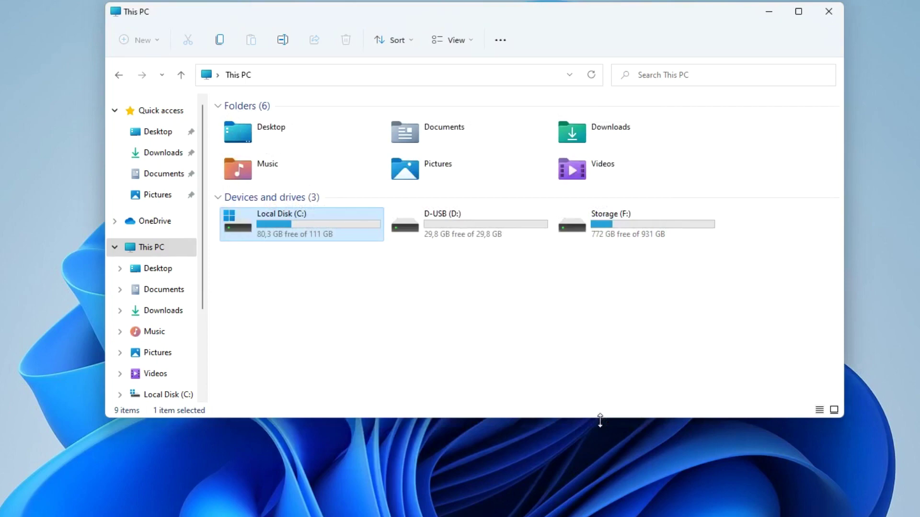
# Close the This PC File Explorer window.
pyautogui.click(828, 11)
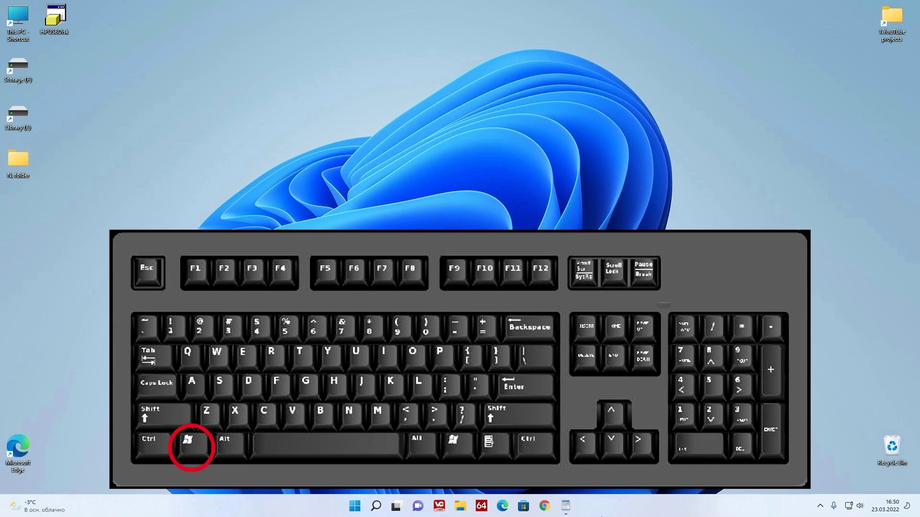
# Run tpm.msc from the Run dialog to check TPM Management, which finds no compatible TPM.
pyautogui.press('super+r')
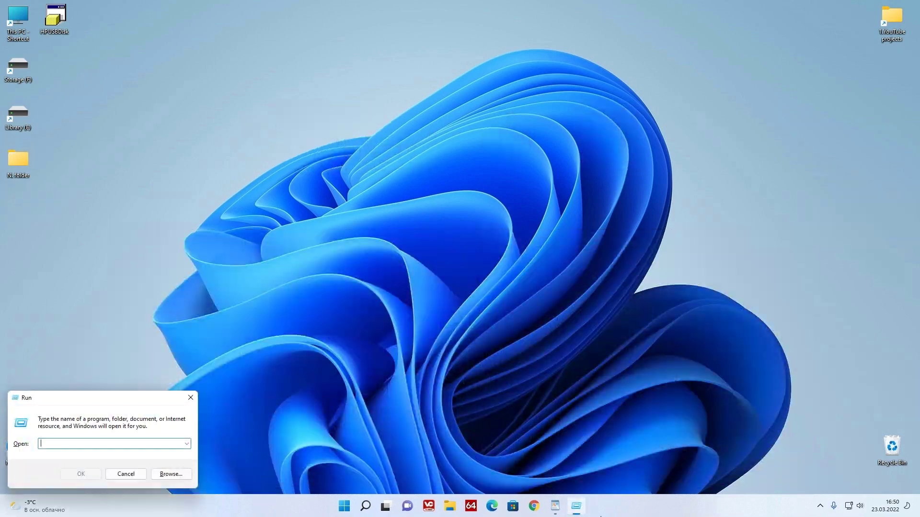
pyautogui.moveTo(118, 400); pyautogui.dragTo(481, 135)
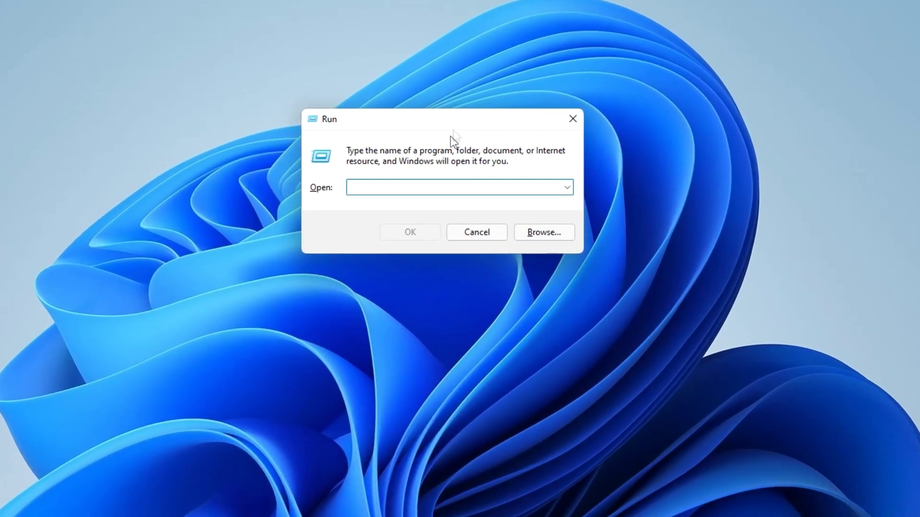
pyautogui.rightClick(446, 183)
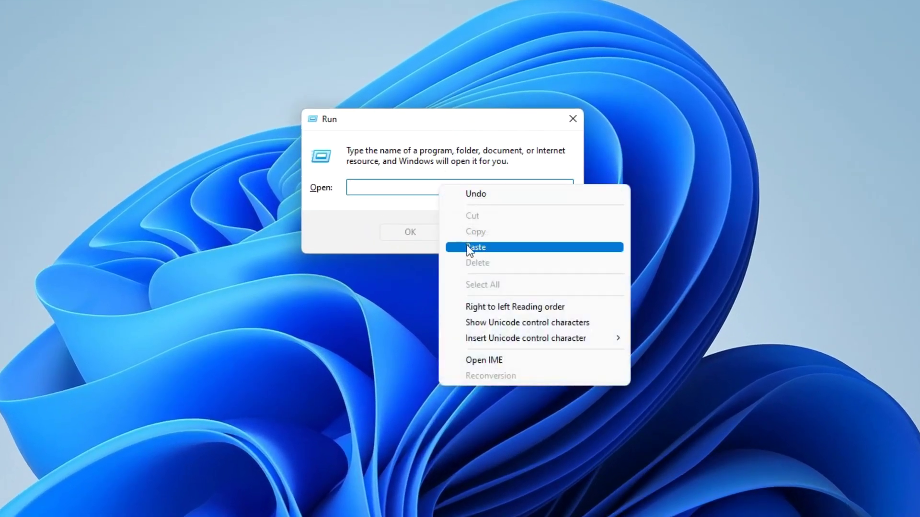
pyautogui.click(467, 246)
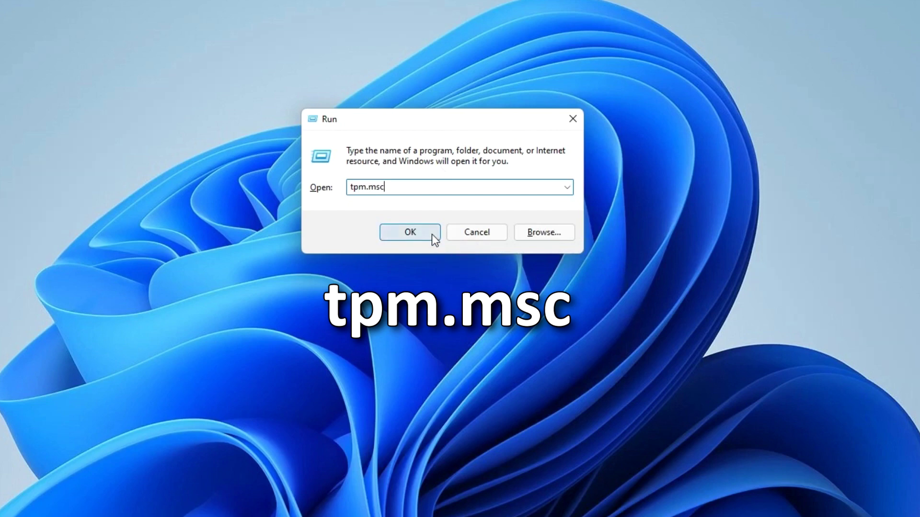
pyautogui.click(410, 232)
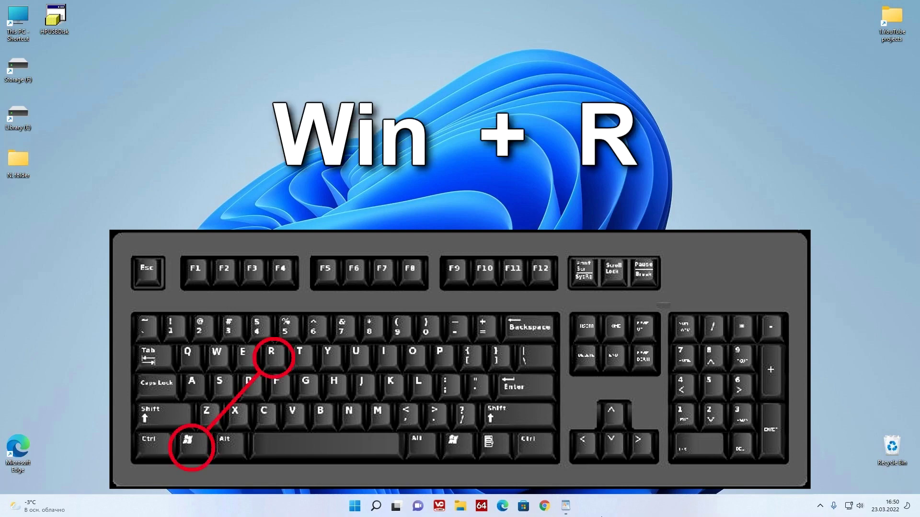
# Paste gpedit.msc into the Run dialog and launch the Local Group Policy Editor.
pyautogui.press('super+r')
pyautogui.moveTo(122, 398); pyautogui.dragTo(478, 122)
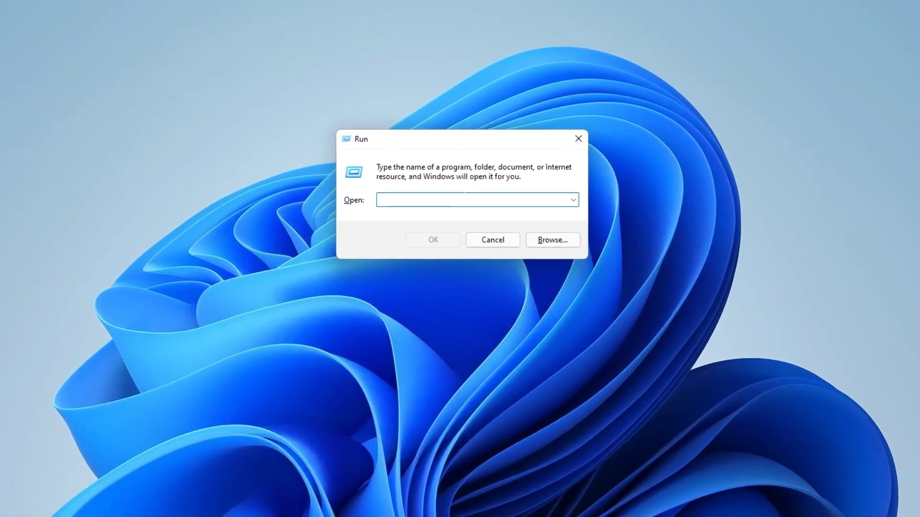
pyautogui.rightClick(461, 166)
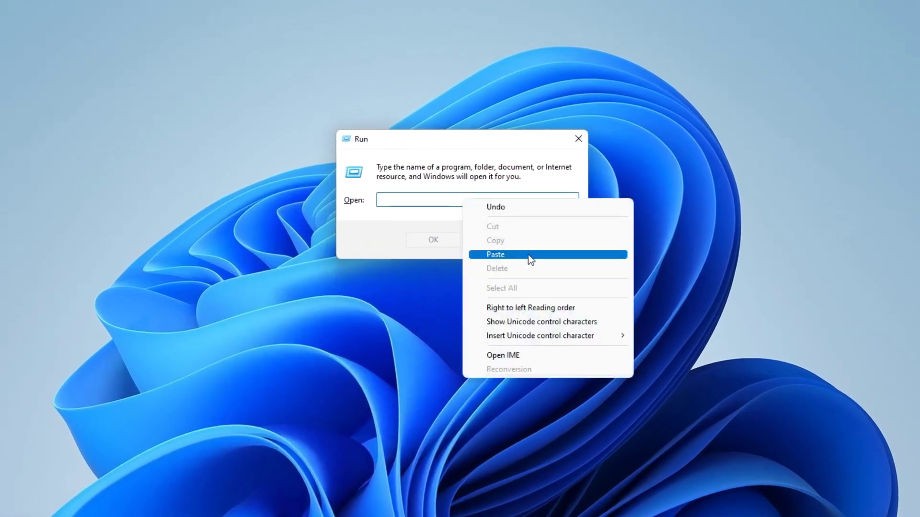
pyautogui.click(528, 254)
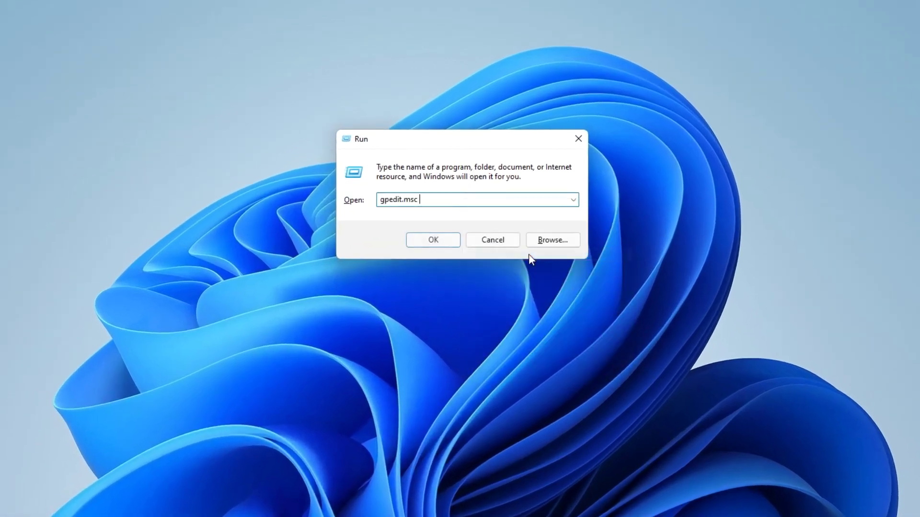
pyautogui.click(455, 244)
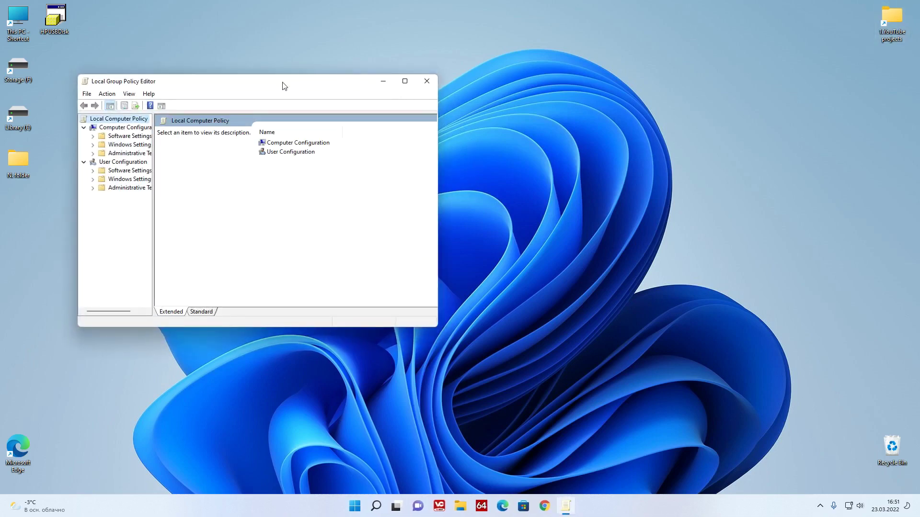
# Browse to Windows Components > BitLocker Drive Encryption > Operating System Drives and select Require additional authentication at startup.
pyautogui.moveTo(284, 86); pyautogui.dragTo(438, 86)
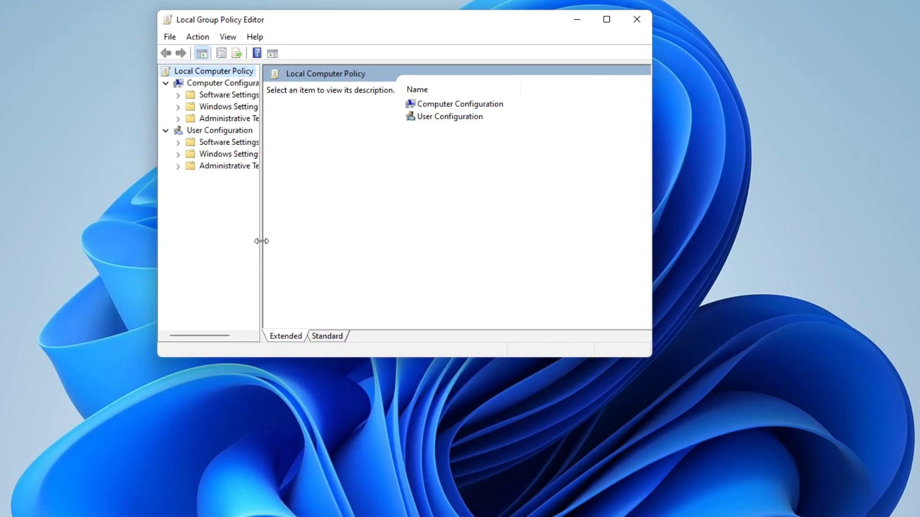
pyautogui.moveTo(261, 241); pyautogui.dragTo(348, 244)
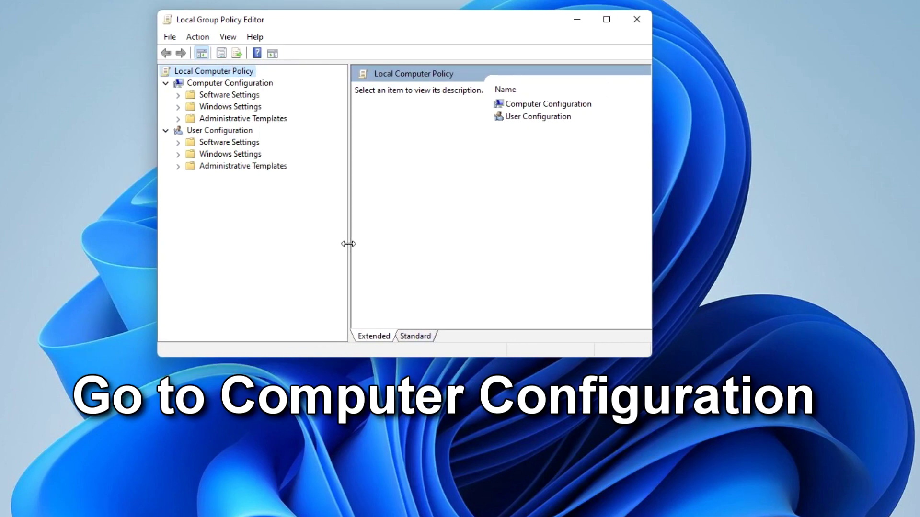
pyautogui.click(177, 120)
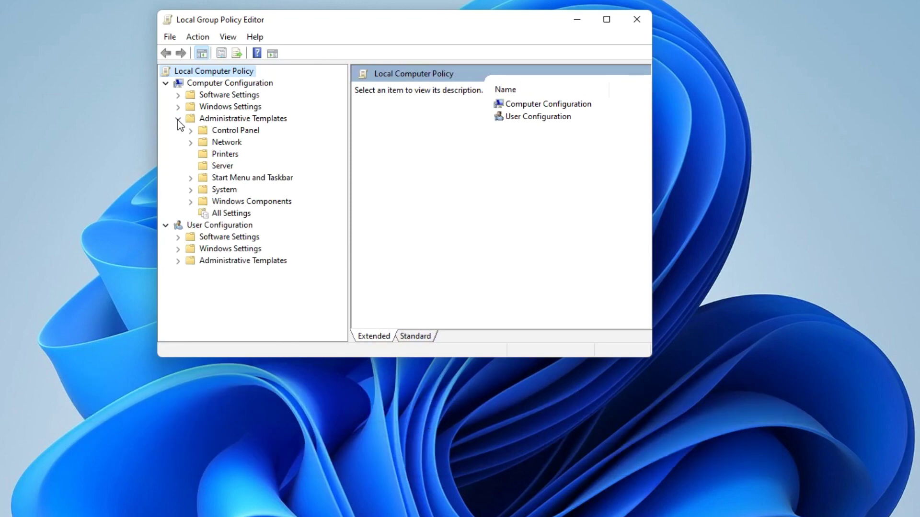
pyautogui.click(190, 202)
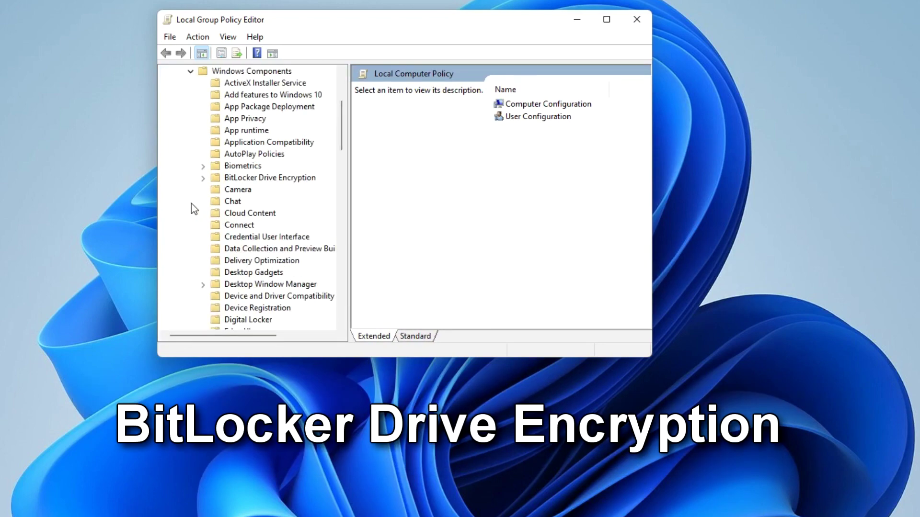
pyautogui.click(203, 178)
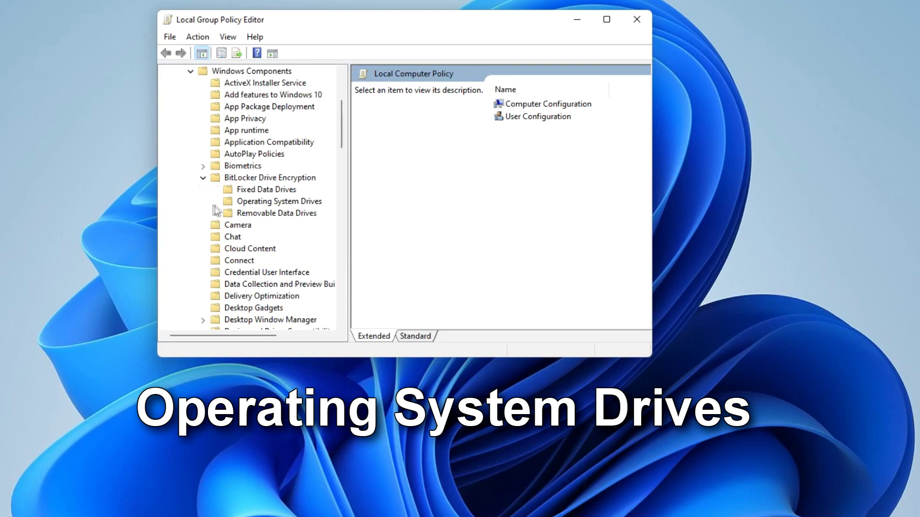
pyautogui.click(306, 206)
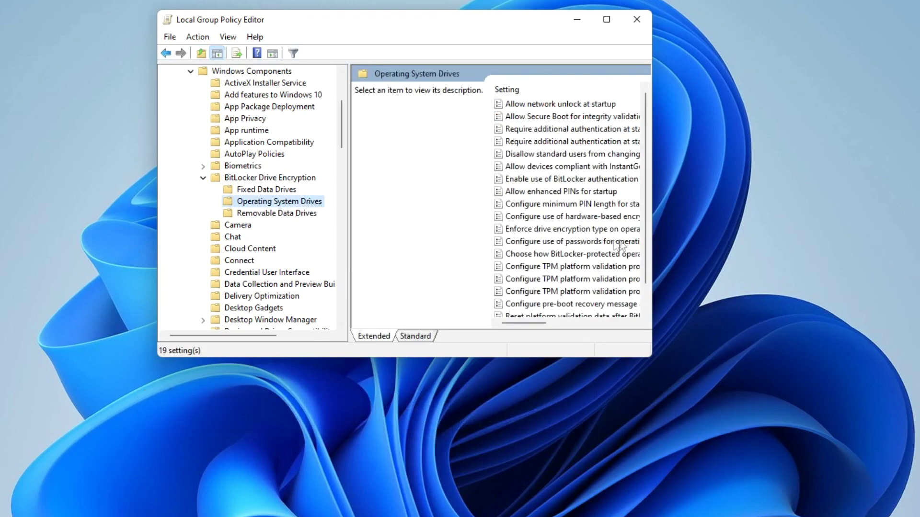
pyautogui.moveTo(652, 242); pyautogui.dragTo(763, 238)
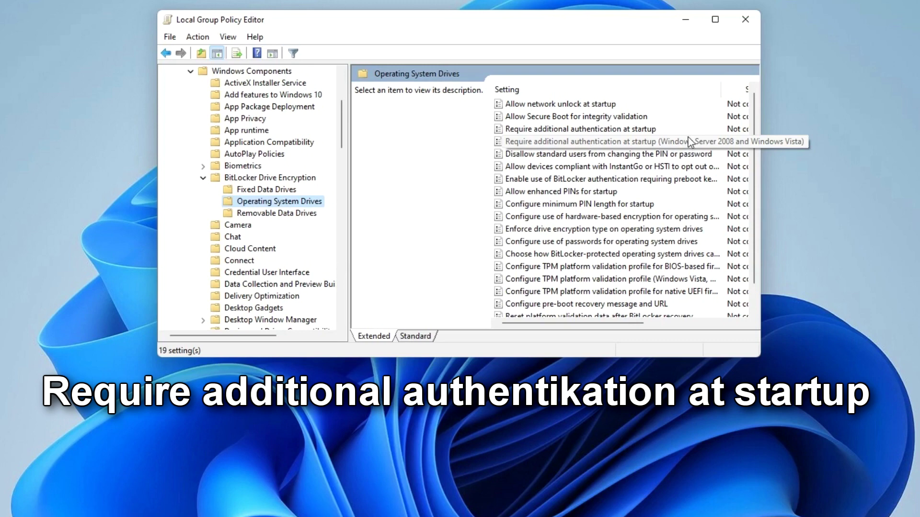
pyautogui.click(608, 129)
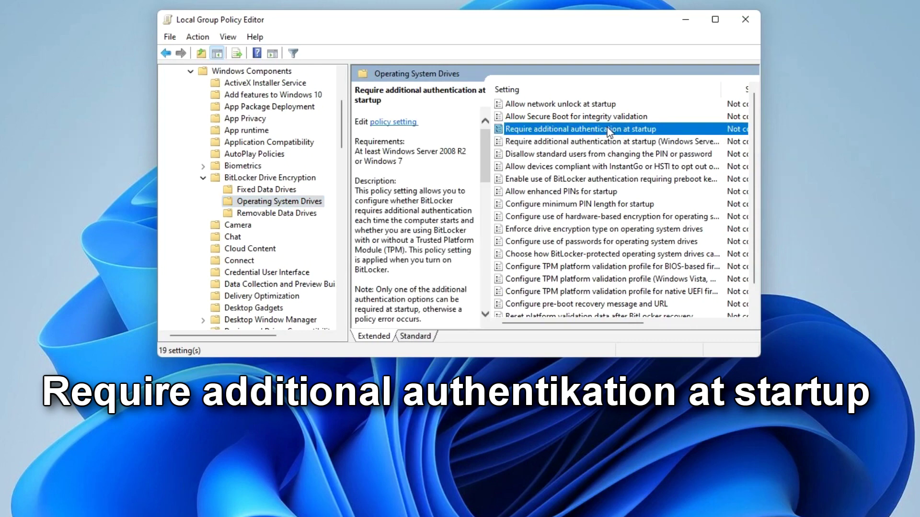
# Set Require additional authentication at startup to Enabled, allowing BitLocker without a compatible TPM, and apply.
pyautogui.doubleClick(666, 129)
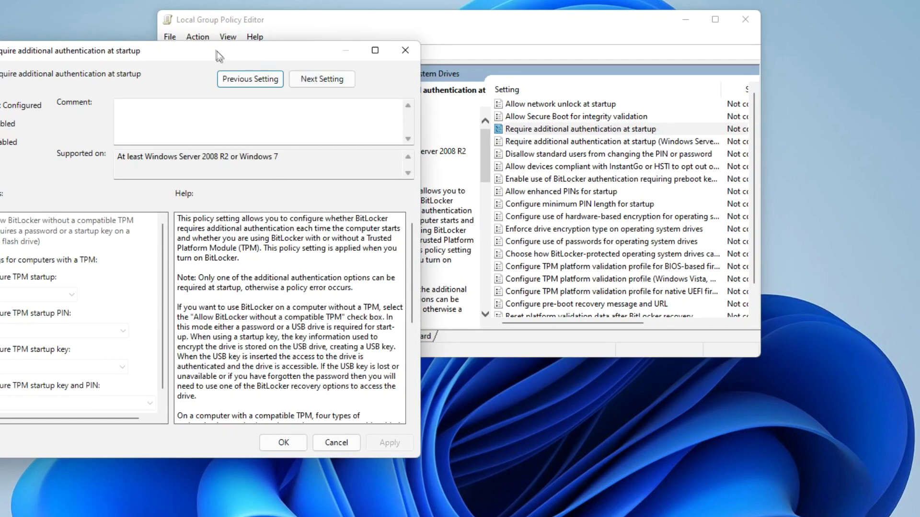
pyautogui.moveTo(216, 51); pyautogui.dragTo(513, 17)
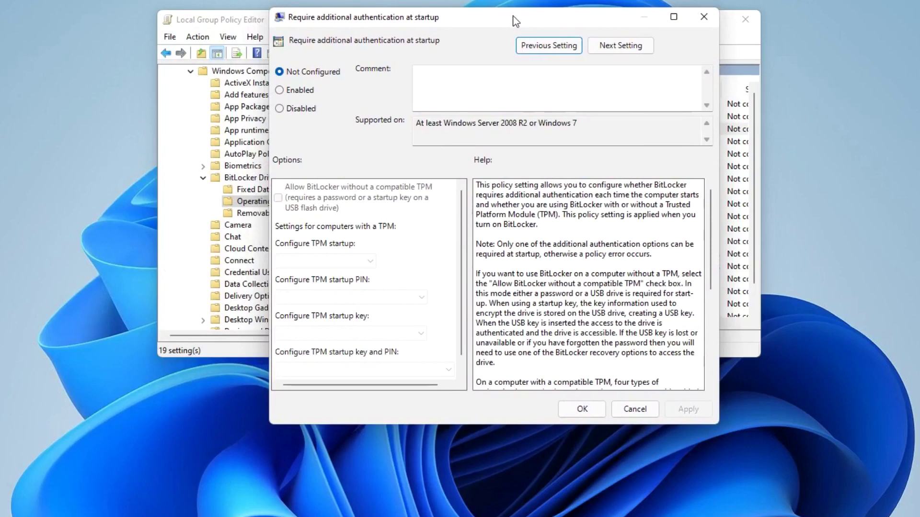
pyautogui.click(281, 91)
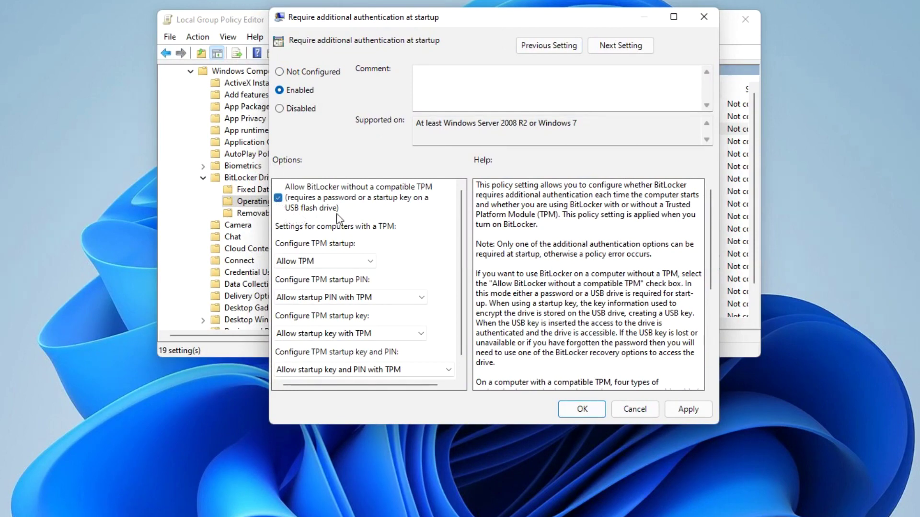
pyautogui.click(672, 413)
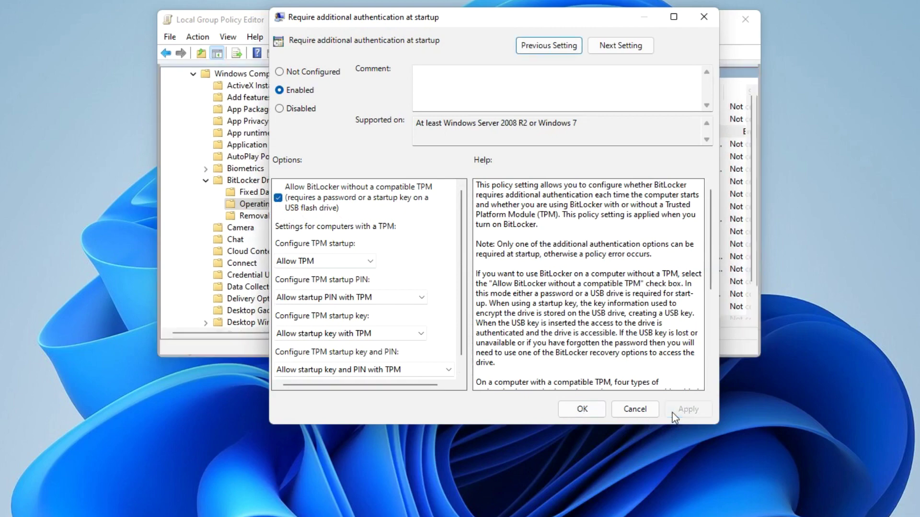
pyautogui.click(599, 411)
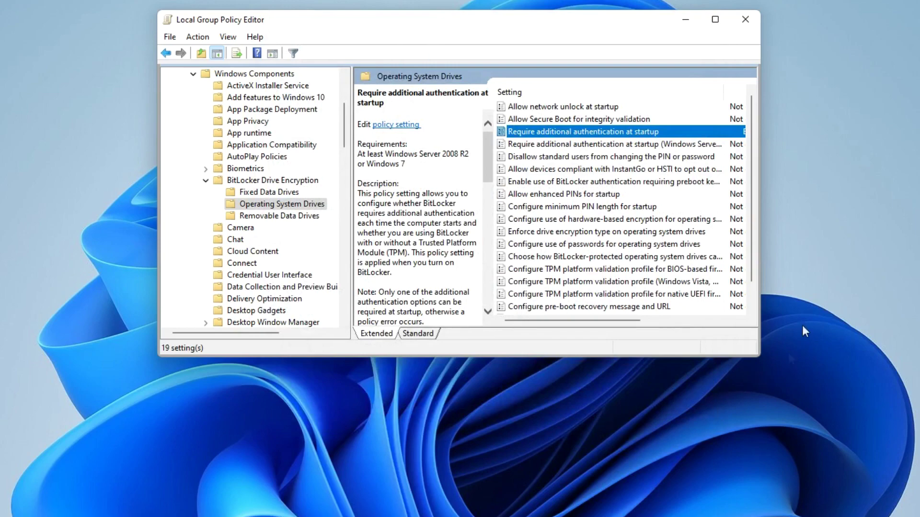
# Close the policy editor, turn on BitLocker for C:, and save the USB startup key to D-USB (D:).
pyautogui.click(745, 26)
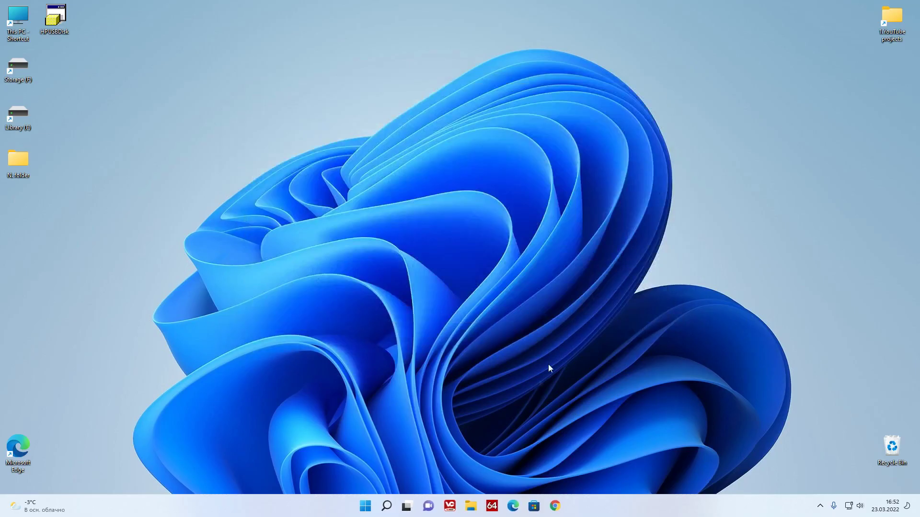
pyautogui.click(470, 506)
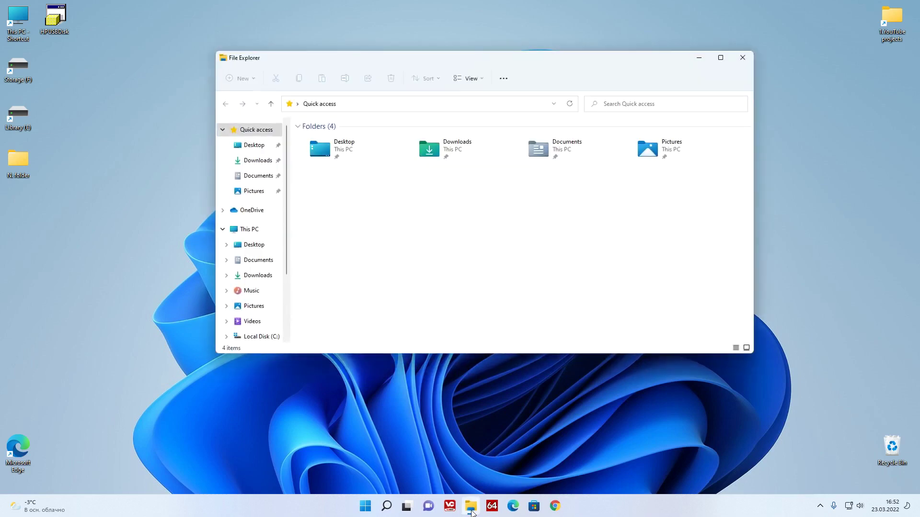
pyautogui.click(261, 229)
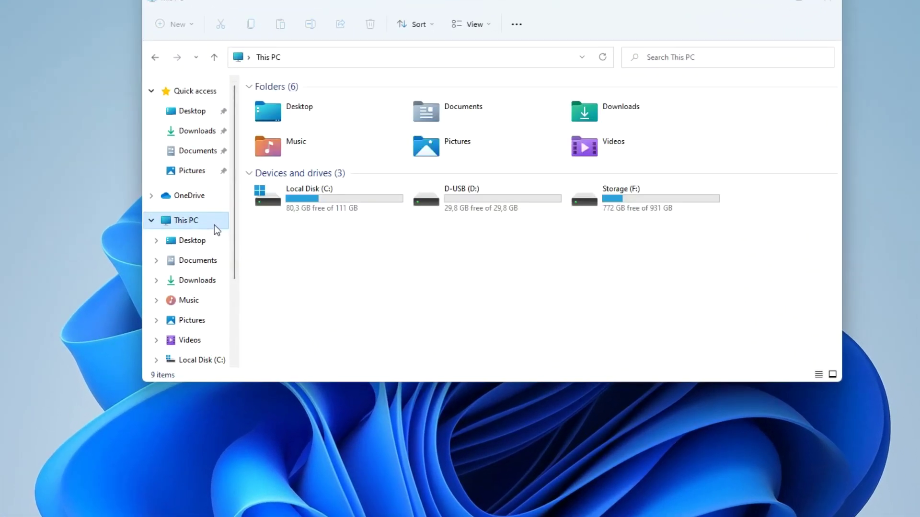
pyautogui.rightClick(376, 199)
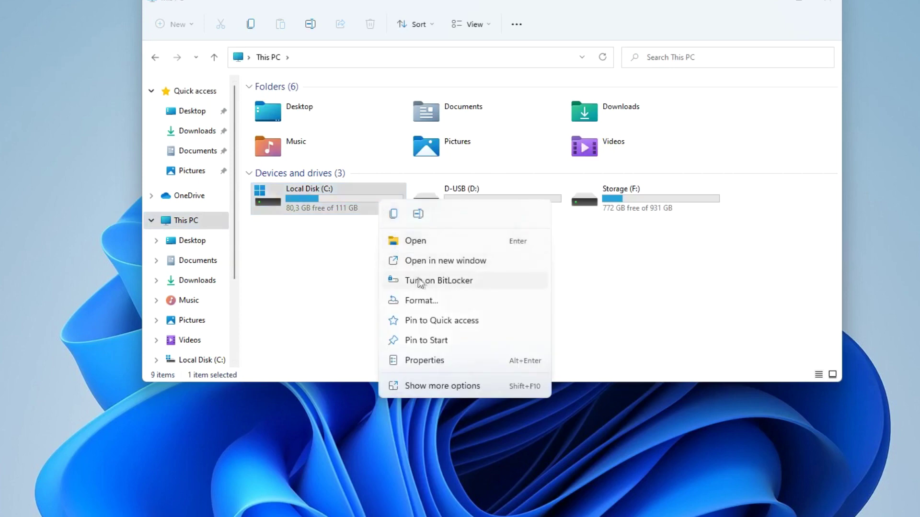
pyautogui.click(532, 282)
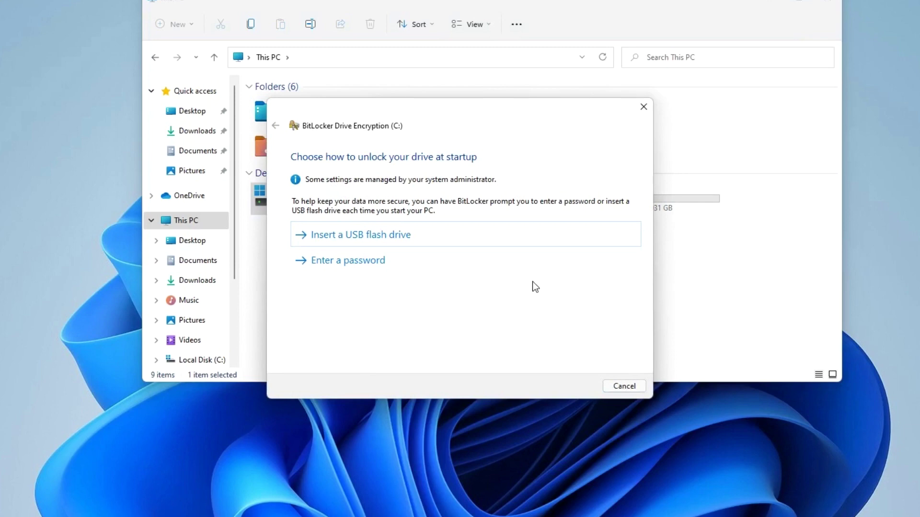
pyautogui.click(396, 233)
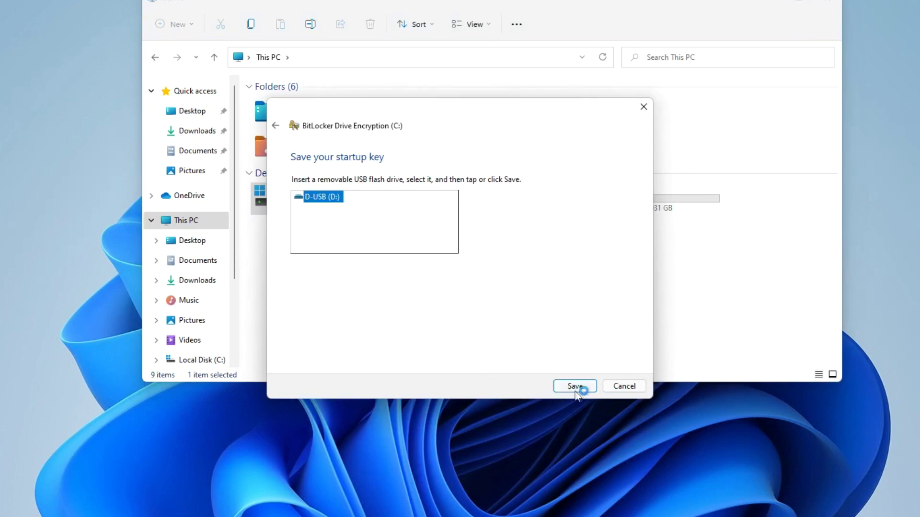
pyautogui.click(587, 387)
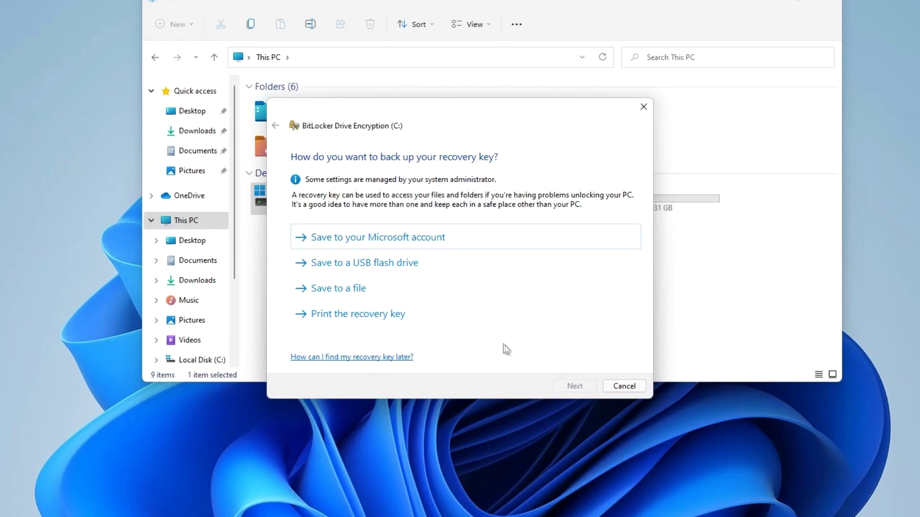
# Save the BitLocker recovery key as a text file in Storage (F:)\Key and continue.
pyautogui.click(363, 288)
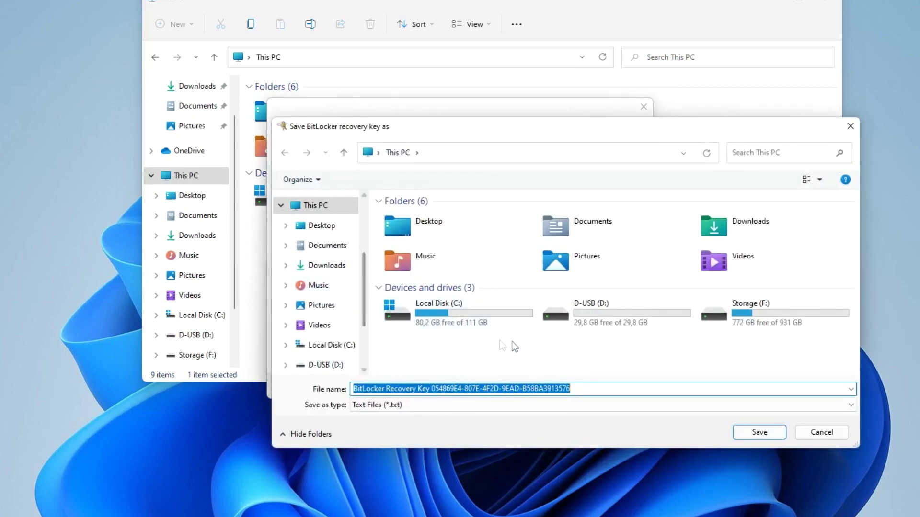
pyautogui.doubleClick(800, 312)
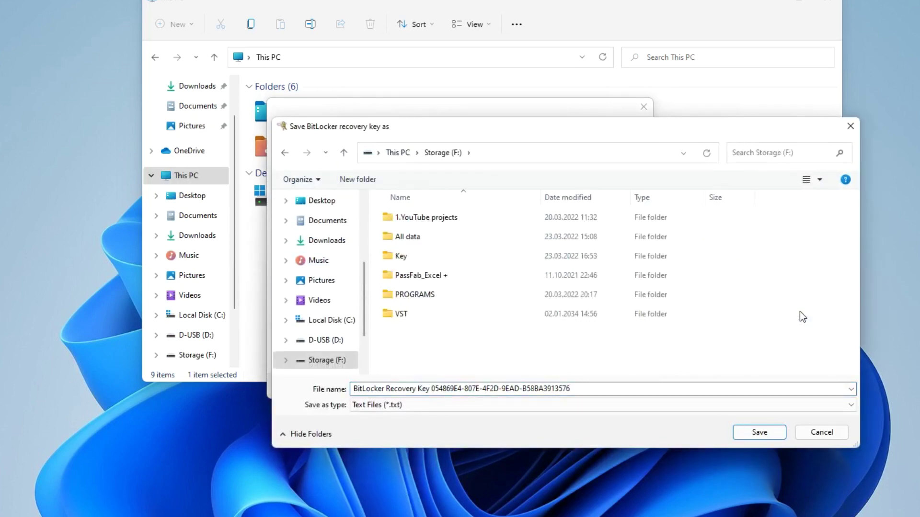
pyautogui.doubleClick(394, 257)
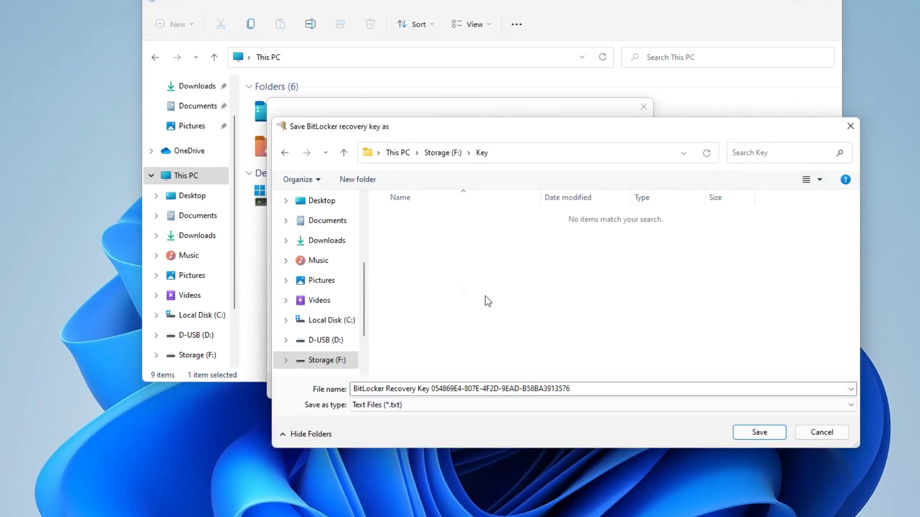
pyautogui.click(746, 436)
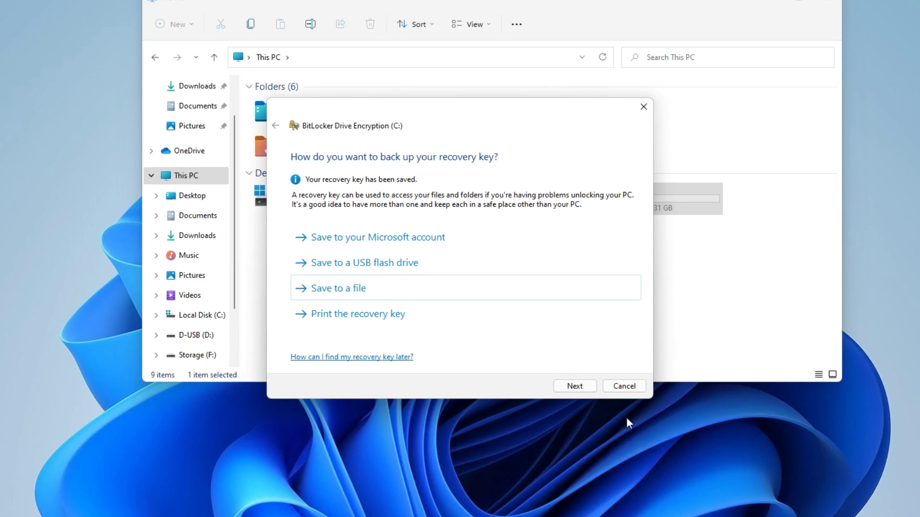
pyautogui.click(592, 388)
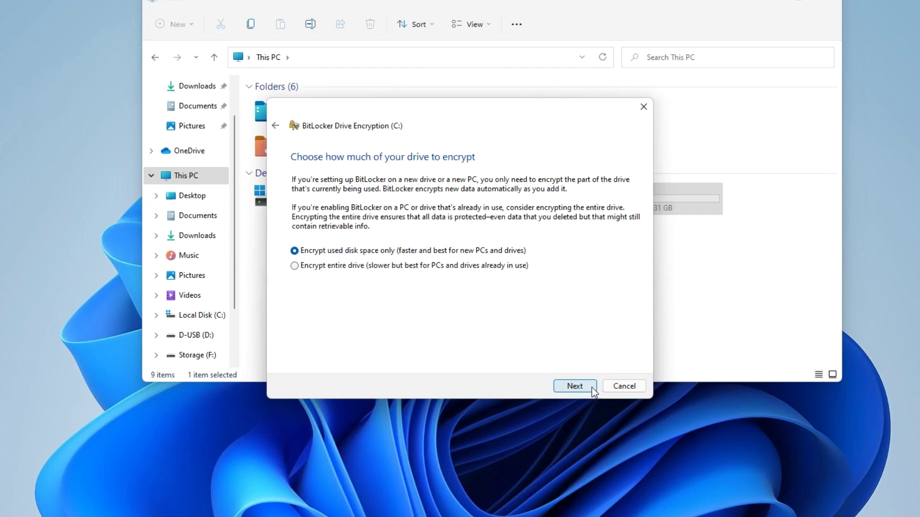
# Keep used-space-only encryption and the new encryption mode, then start encryption with the system check.
pyautogui.click(593, 387)
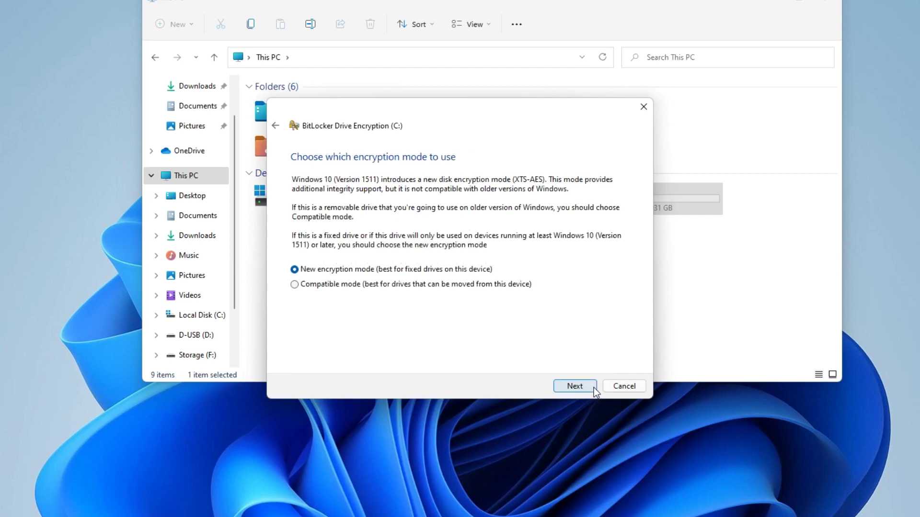
pyautogui.click(593, 387)
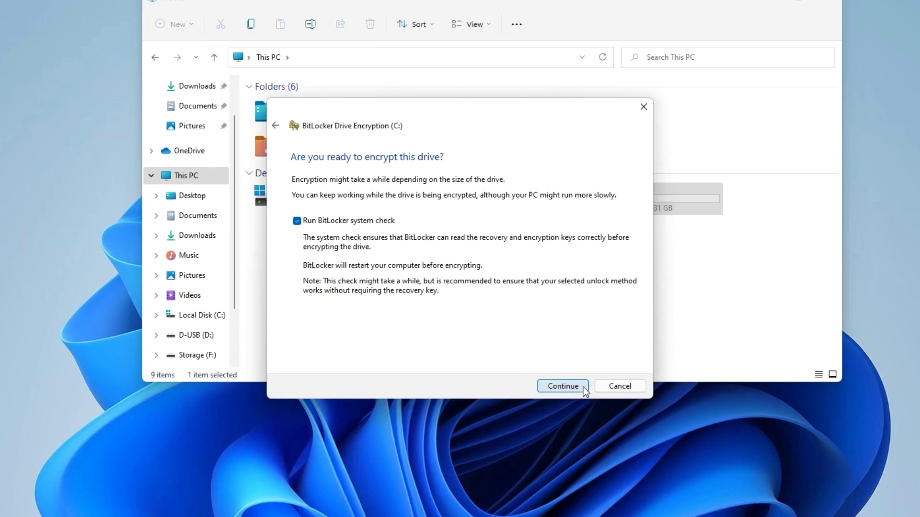
pyautogui.click(563, 386)
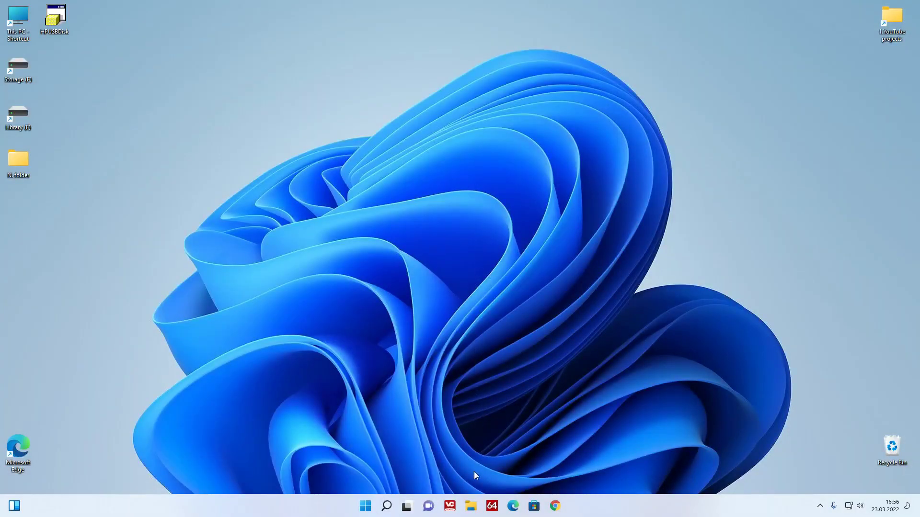
# Reopen This PC to view the padlocked Local Disk (C:), then close File Explorer.
pyautogui.click(470, 507)
pyautogui.click(210, 260)
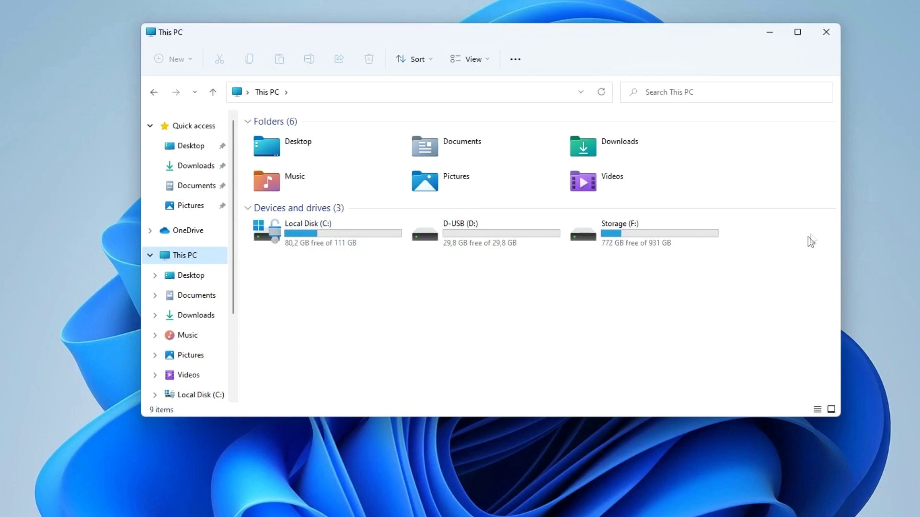
pyautogui.click(822, 38)
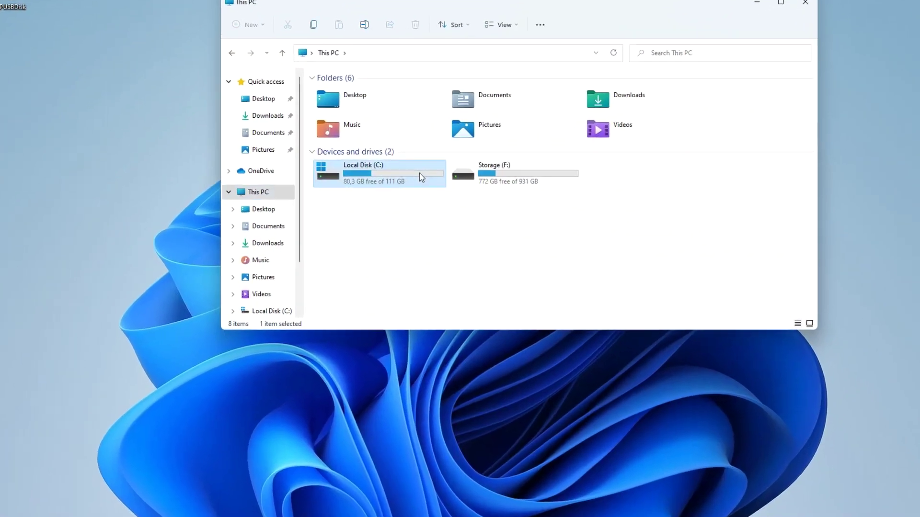
# Turn on BitLocker for Local Disk (C:) using a startup password, entered and confirmed.
pyautogui.rightClick(420, 174)
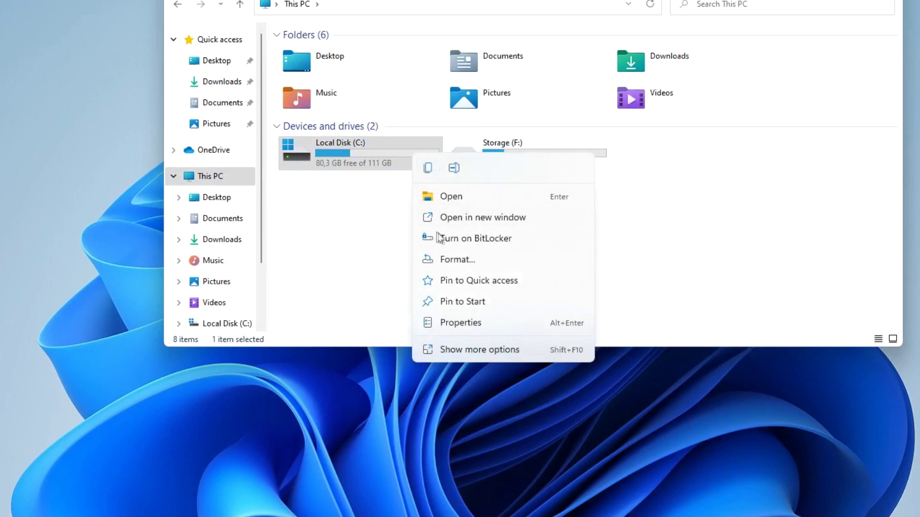
pyautogui.click(548, 239)
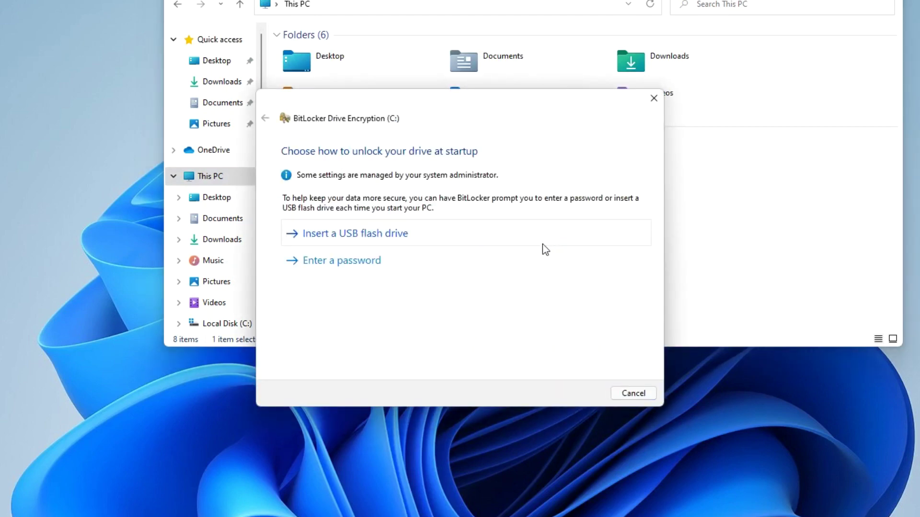
pyautogui.click(389, 265)
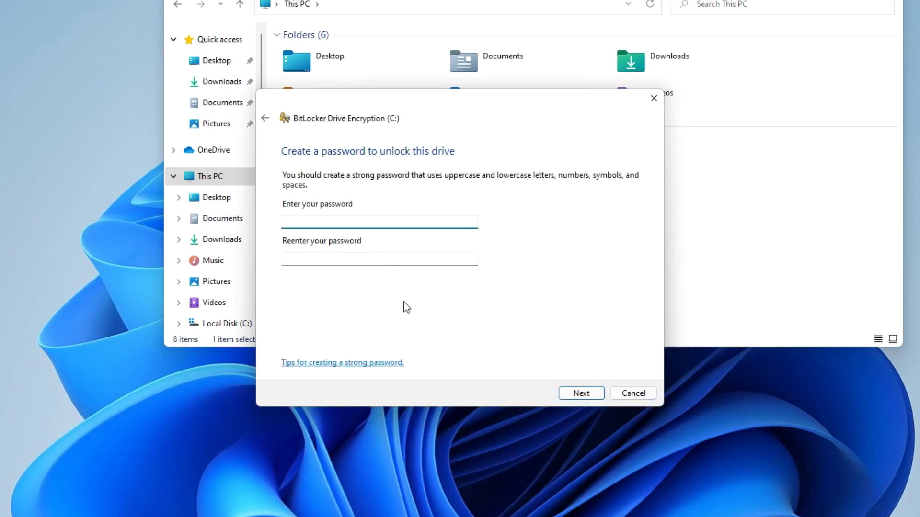
pyautogui.write('*****************')
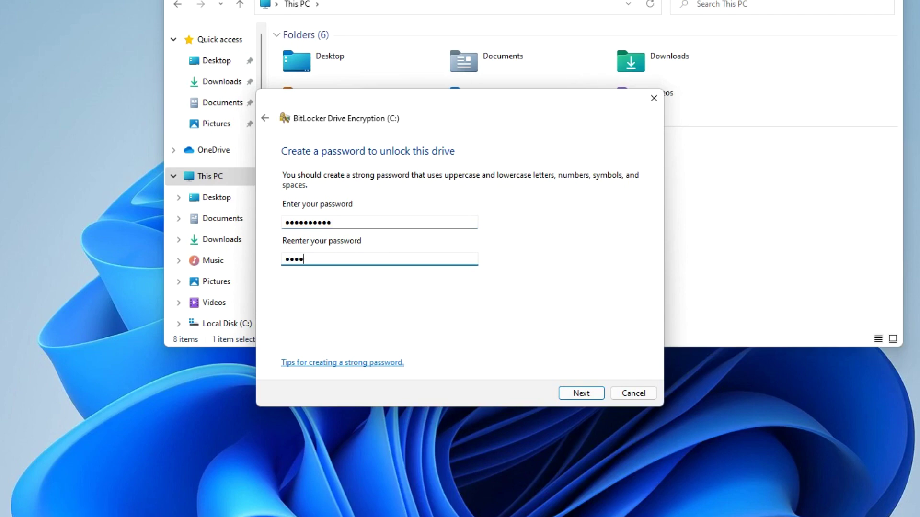
pyautogui.write('***')
pyautogui.click(567, 399)
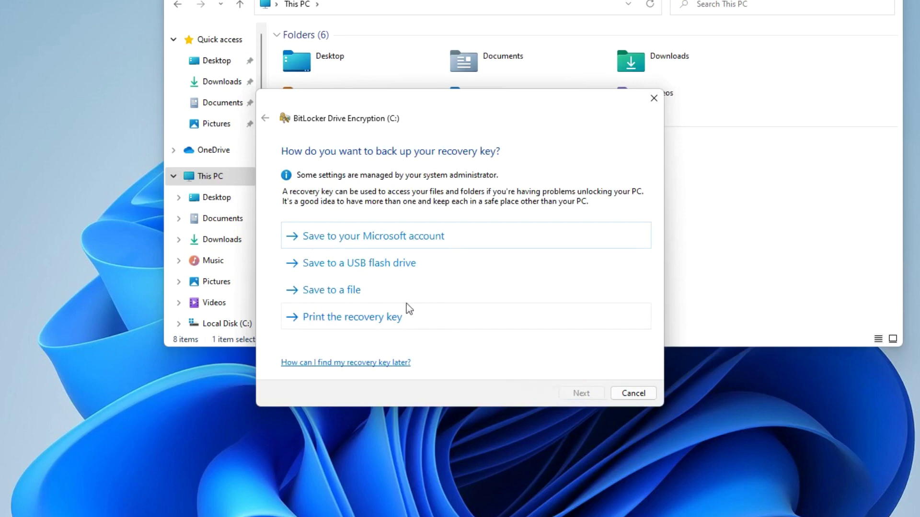
# Save the recovery key as a text file in Storage (F:)\Key and move on.
pyautogui.click(382, 298)
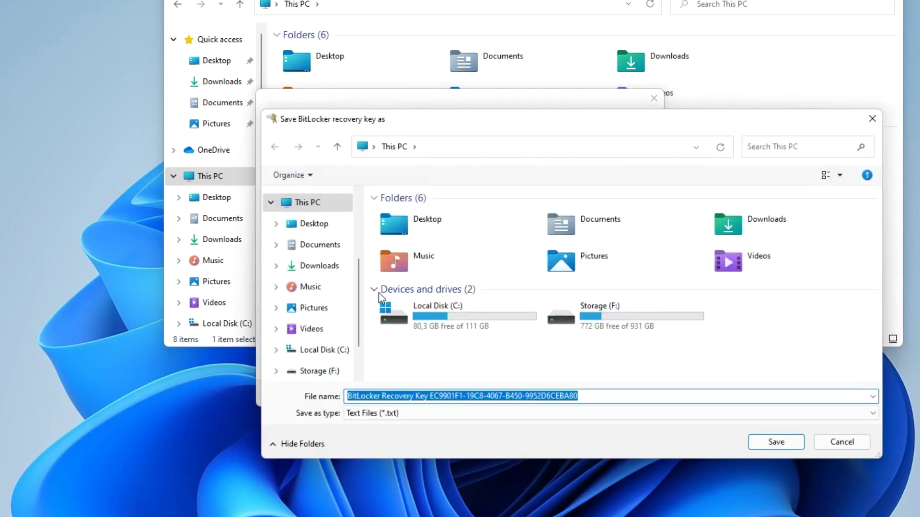
pyautogui.doubleClick(625, 320)
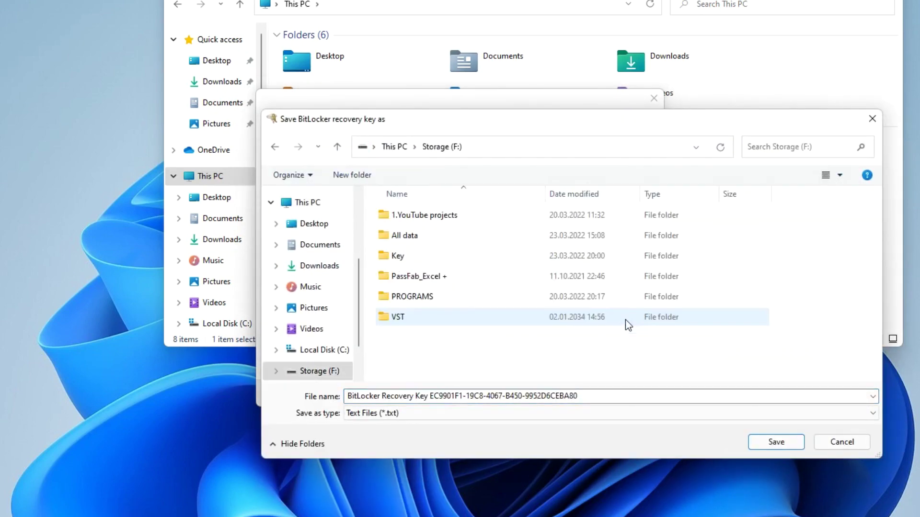
pyautogui.doubleClick(425, 261)
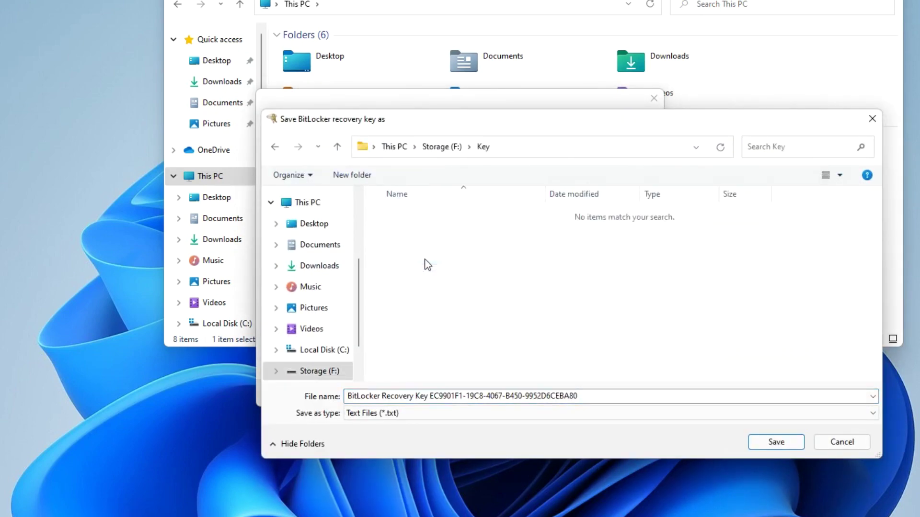
pyautogui.click(762, 443)
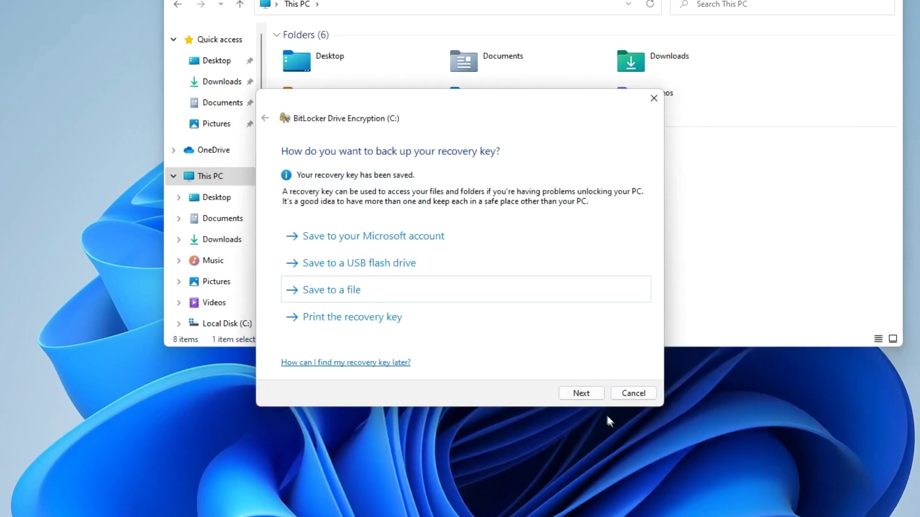
pyautogui.click(581, 393)
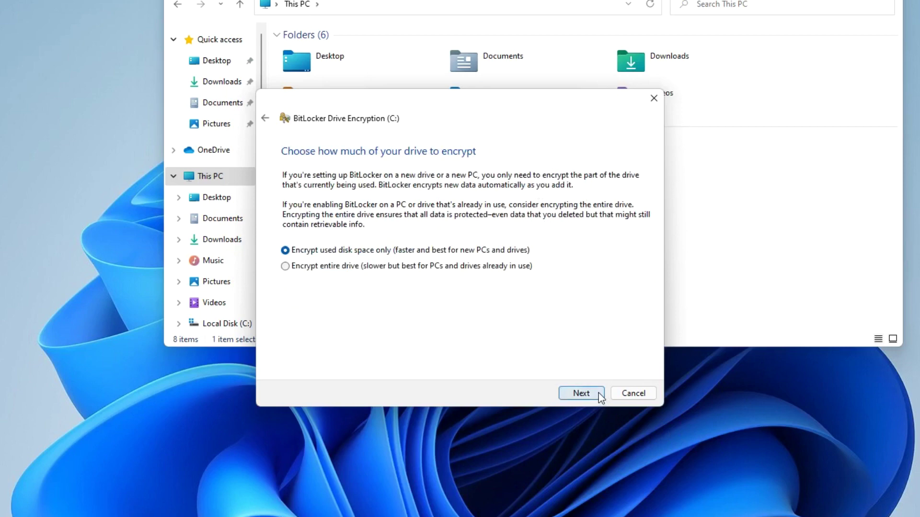
# Keep used-disk-space-only encryption and new encryption mode, then start encryption with the system check.
pyautogui.click(599, 394)
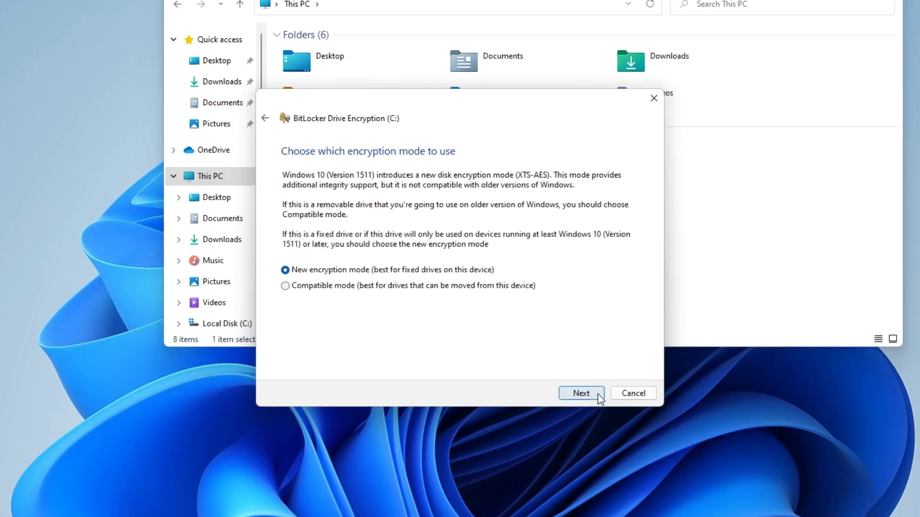
pyautogui.click(599, 394)
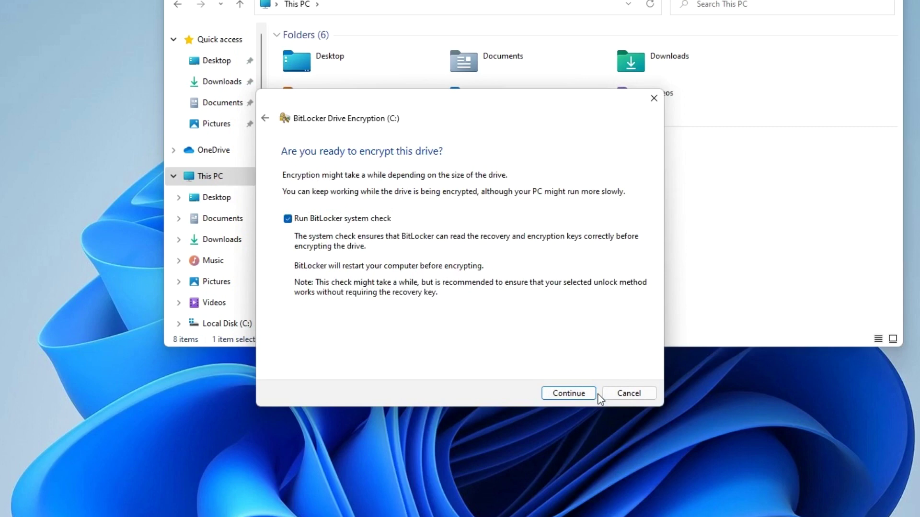
pyautogui.click(597, 395)
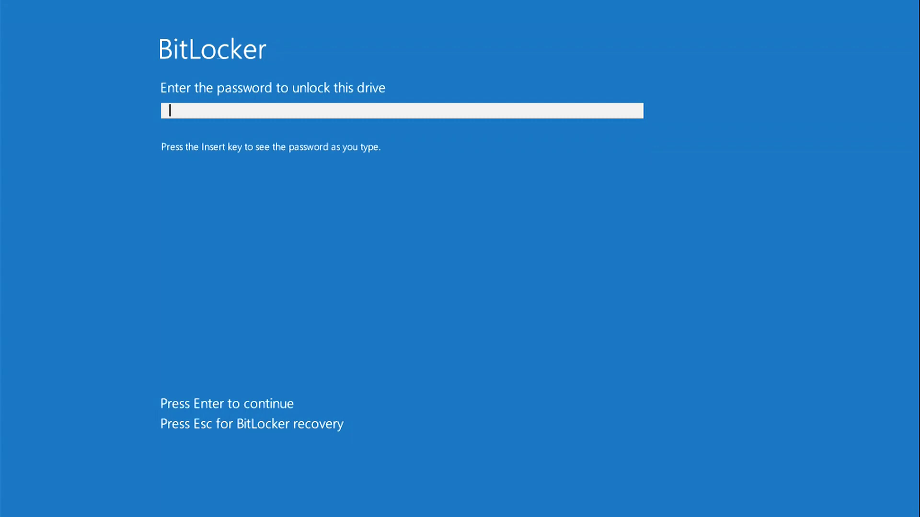
# Switch the pre-boot prompt to BitLocker recovery and skip this drive to reach Windows.
pyautogui.press('Escape')
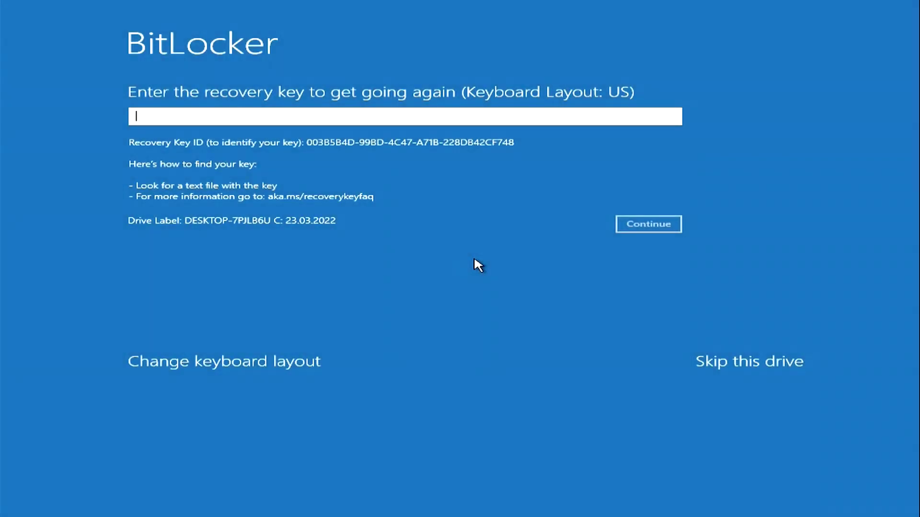
pyautogui.click(750, 364)
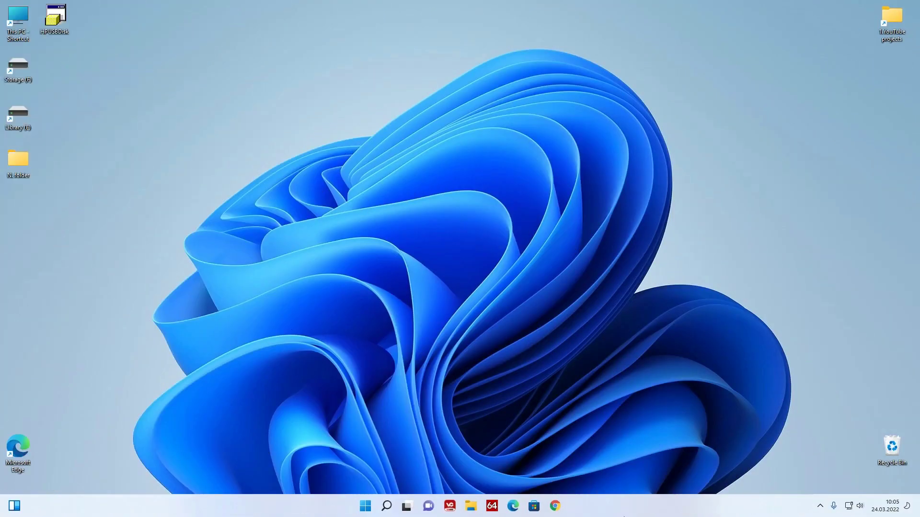
# Open BitLocker Drive Encryption management for C: from This PC's full drive context menu.
pyautogui.press('super+e')
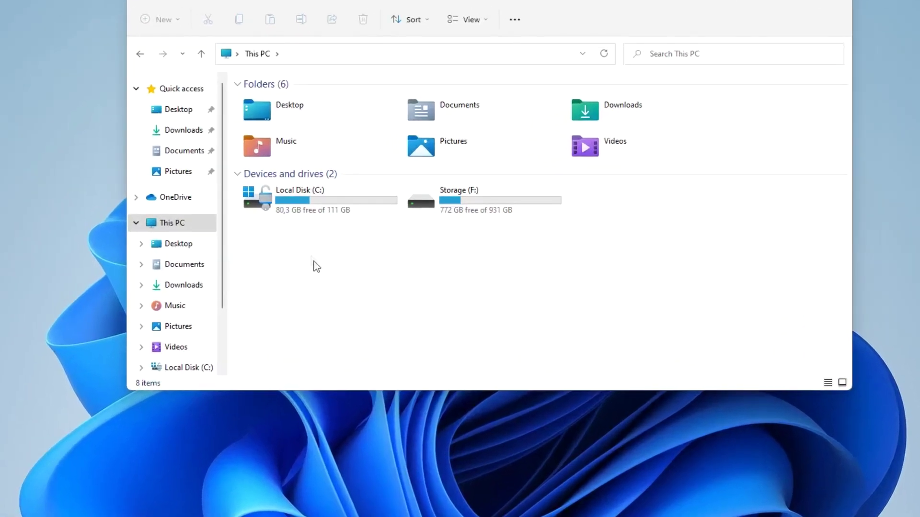
pyautogui.rightClick(349, 201)
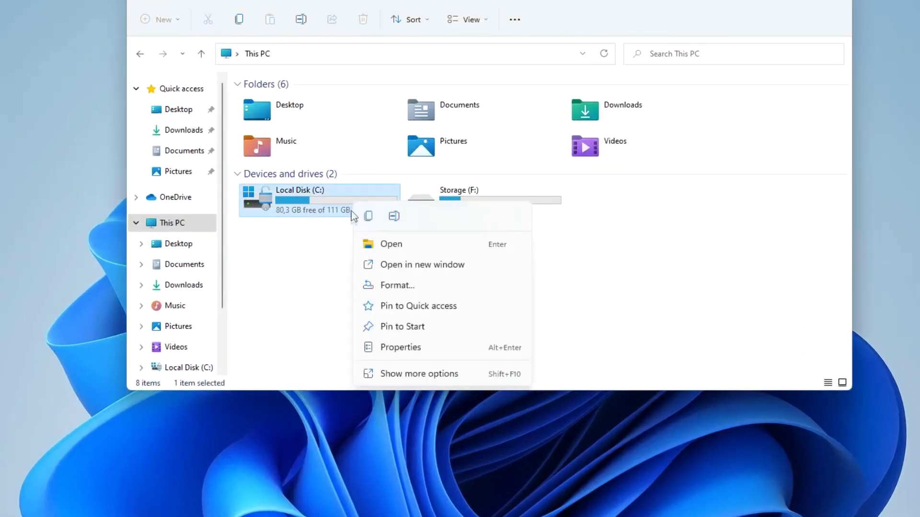
pyautogui.click(469, 372)
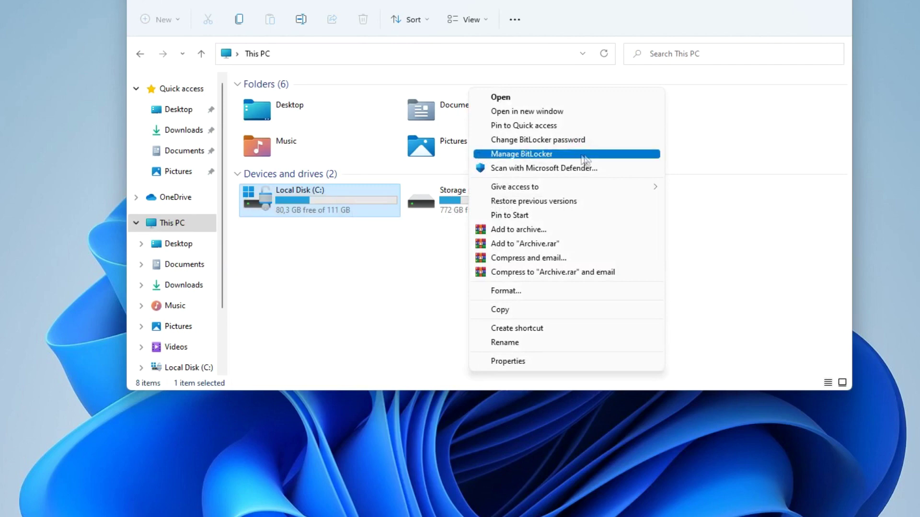
pyautogui.click(621, 158)
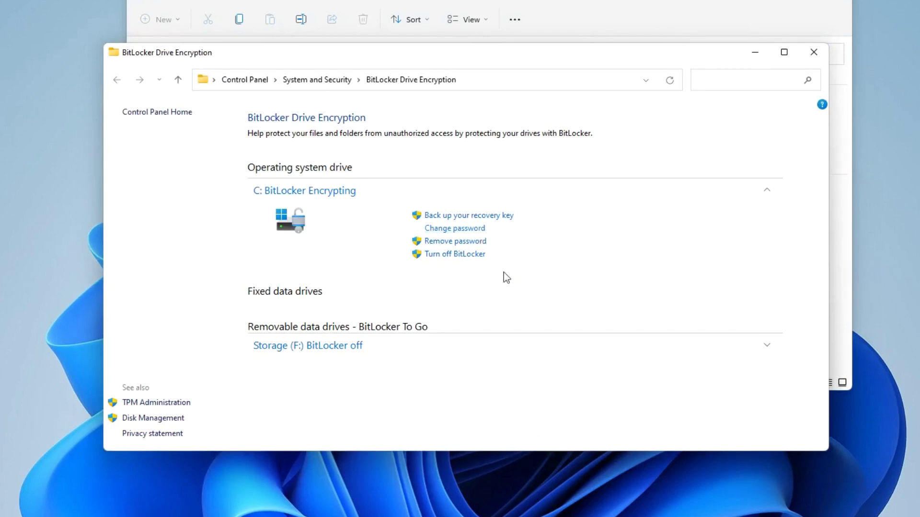
# Choose Turn off BitLocker for drive C: to show the decryption confirmation.
pyautogui.click(476, 260)
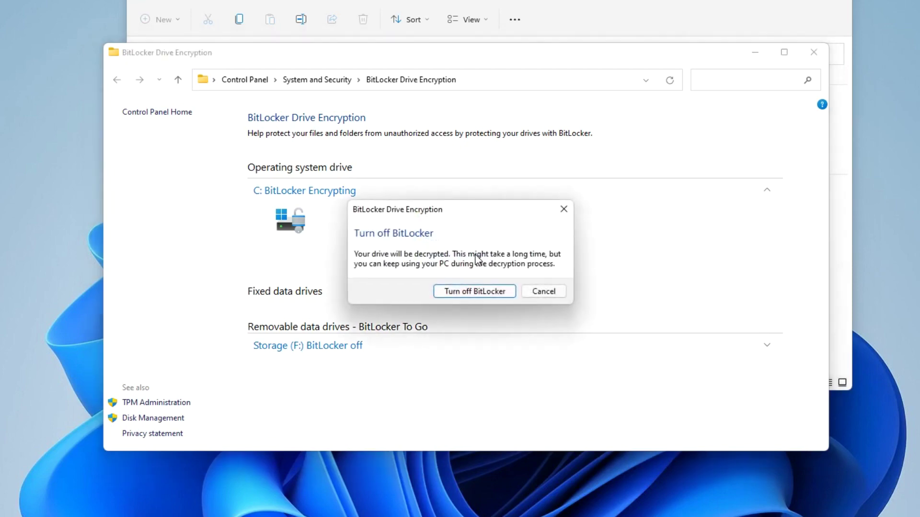